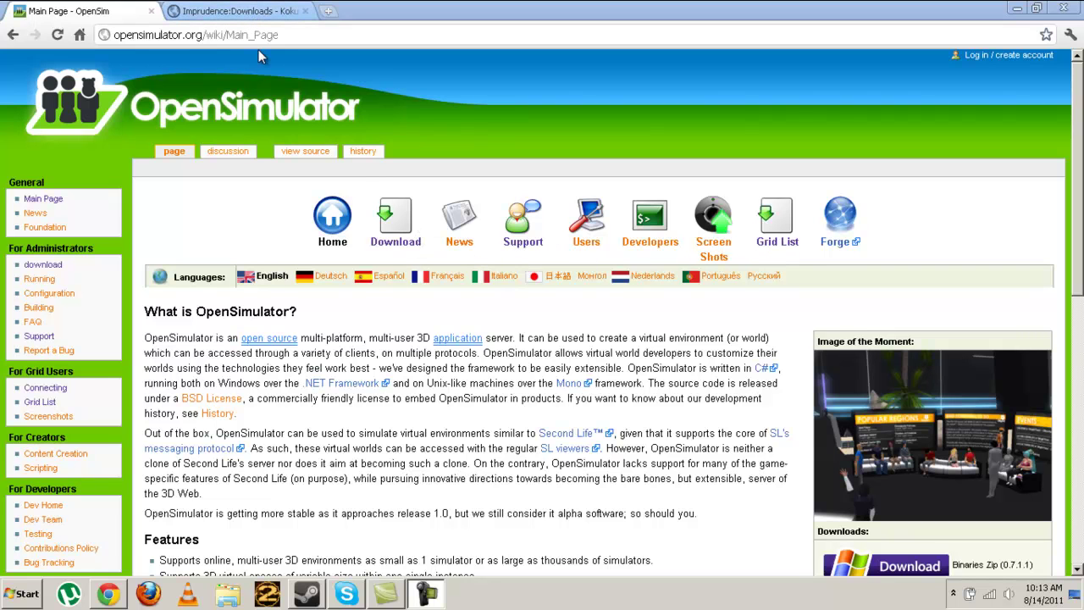
# Step: Download opensim-0.7.1.1-bin.zip from the OpenSimulator site and open it in WinRAR
pyautogui.click(191, 15)
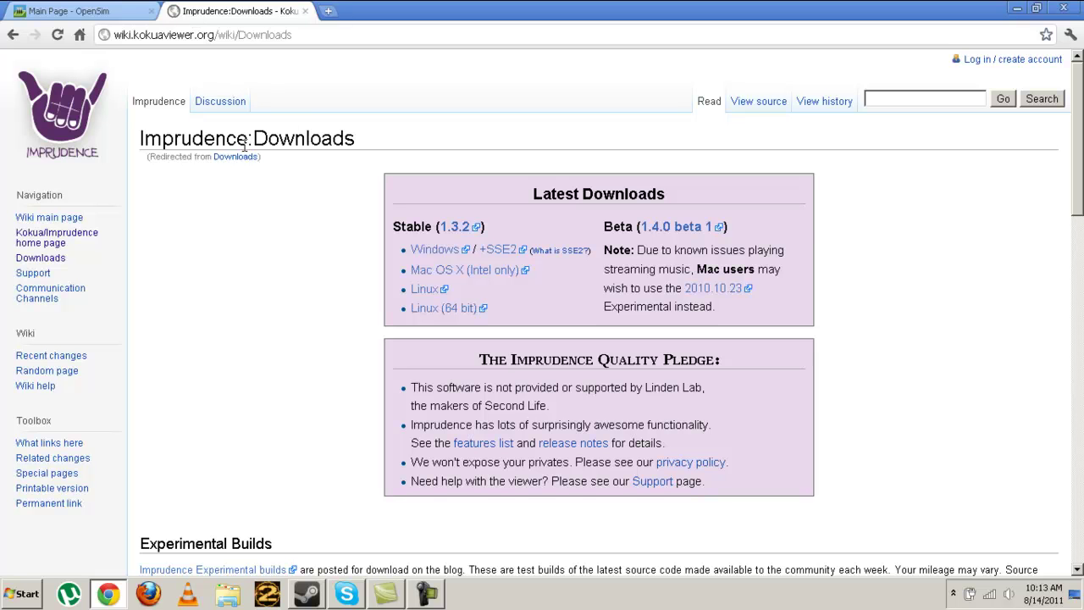
pyautogui.click(93, 8)
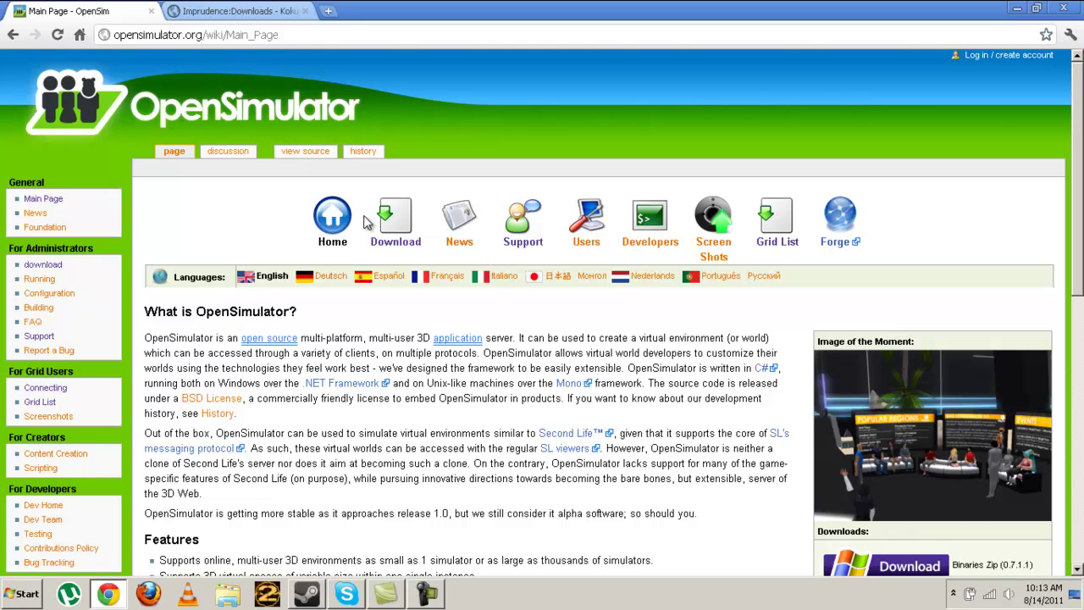
pyautogui.scroll(-3, 834, 372)
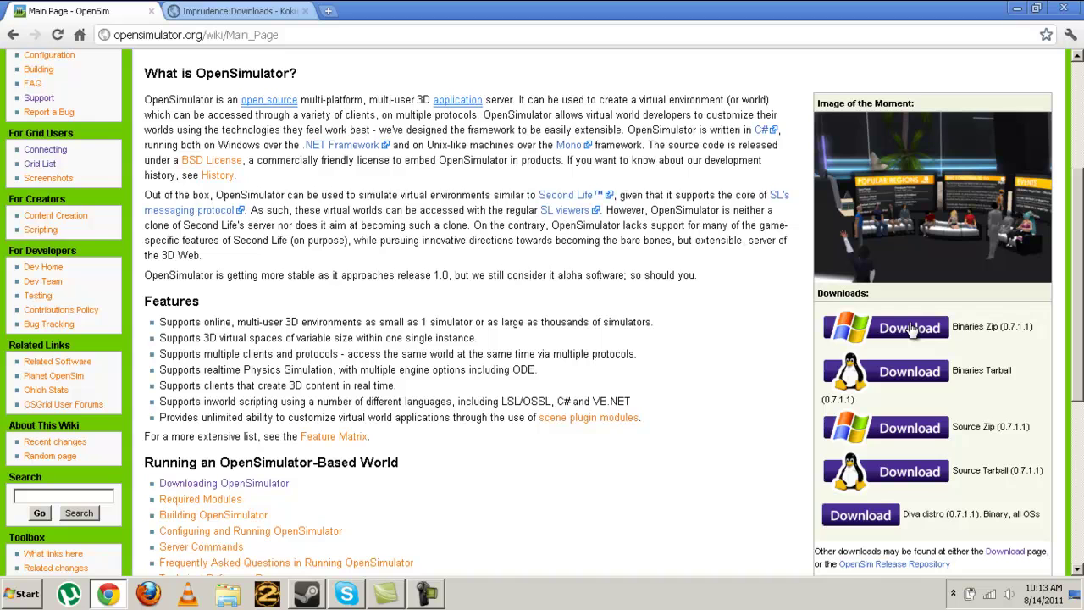
pyautogui.click(911, 333)
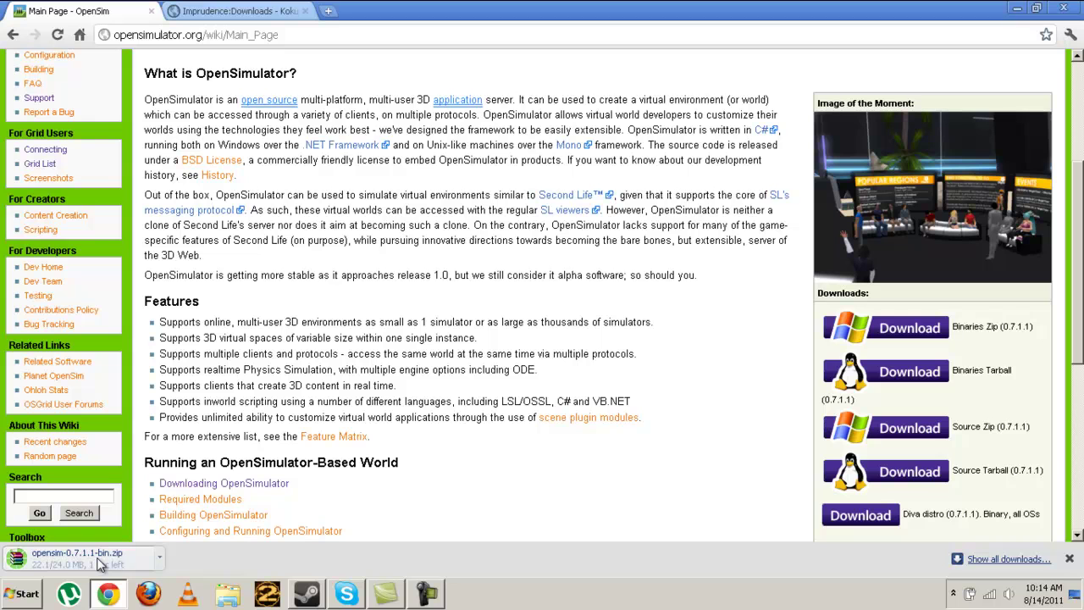
pyautogui.click(97, 564)
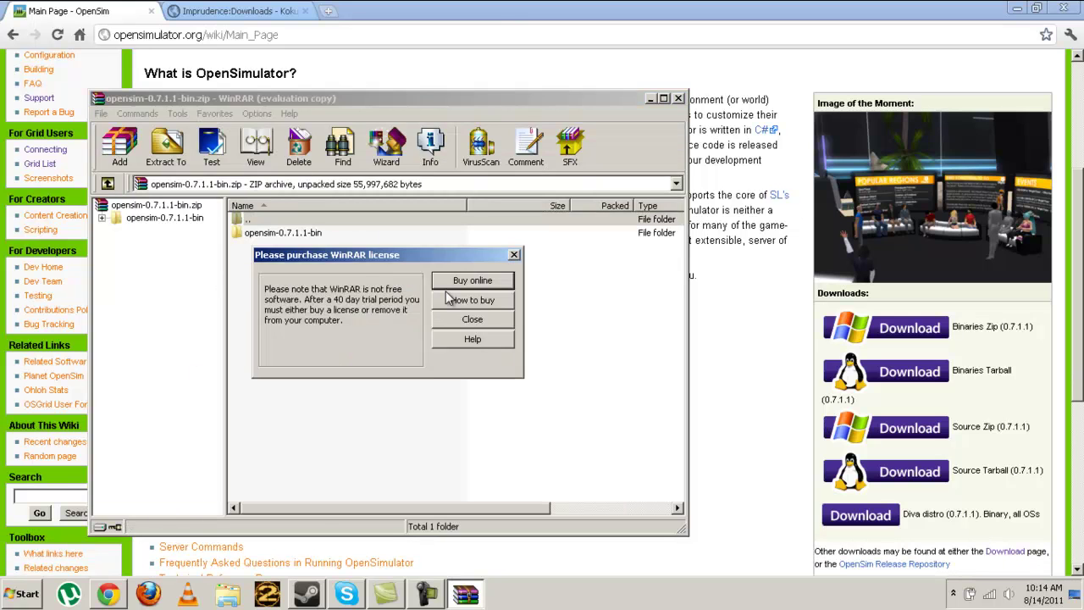
# Step: Extract the opensim-0.7.1.1-bin folder into a new C:\Tutorial folder
pyautogui.click(471, 319)
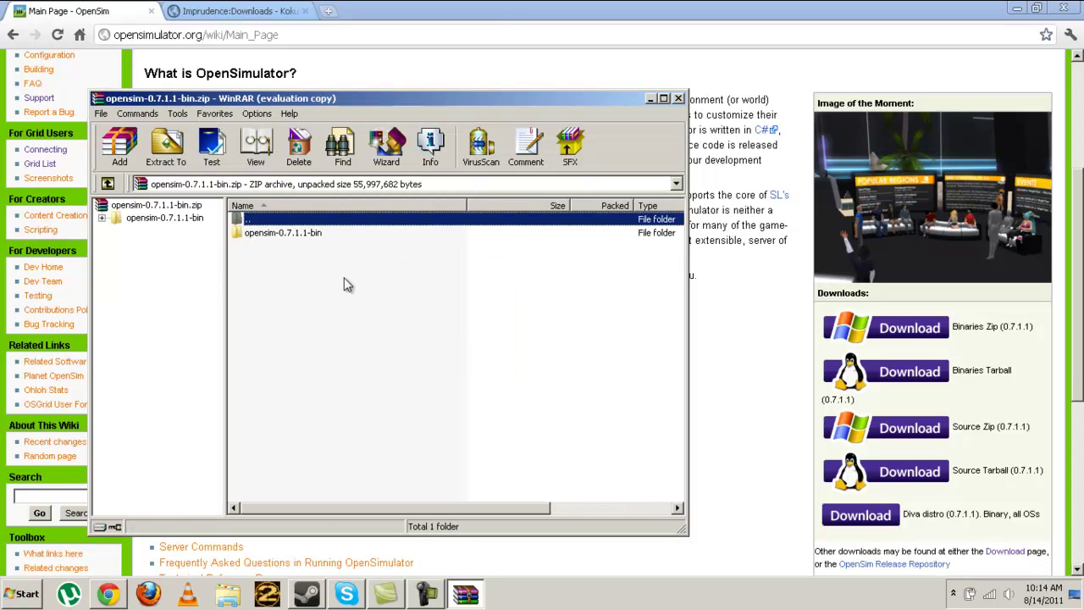
pyautogui.click(298, 236)
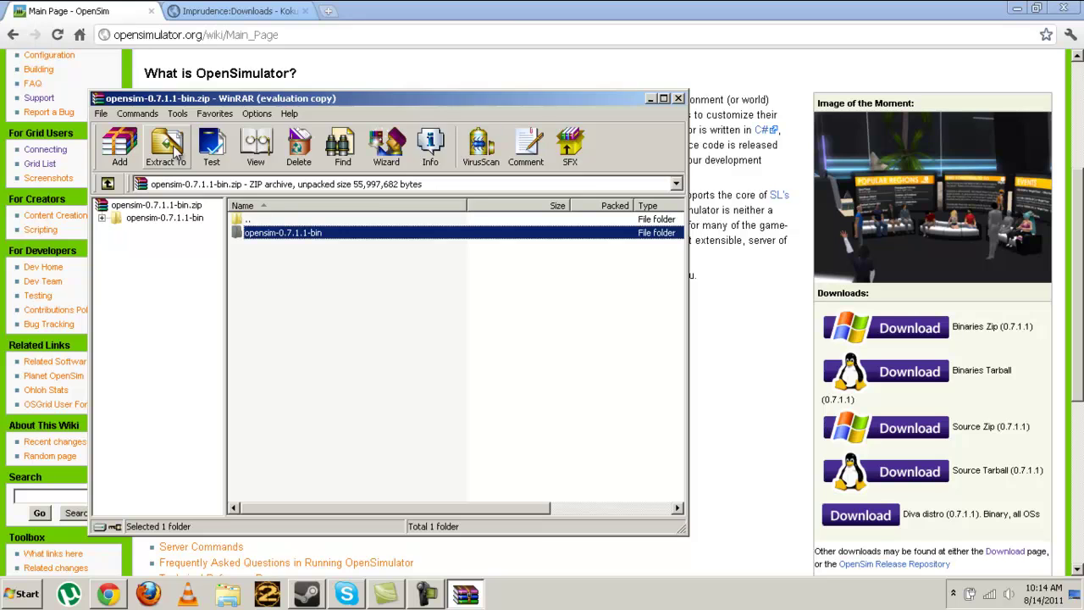
pyautogui.click(166, 146)
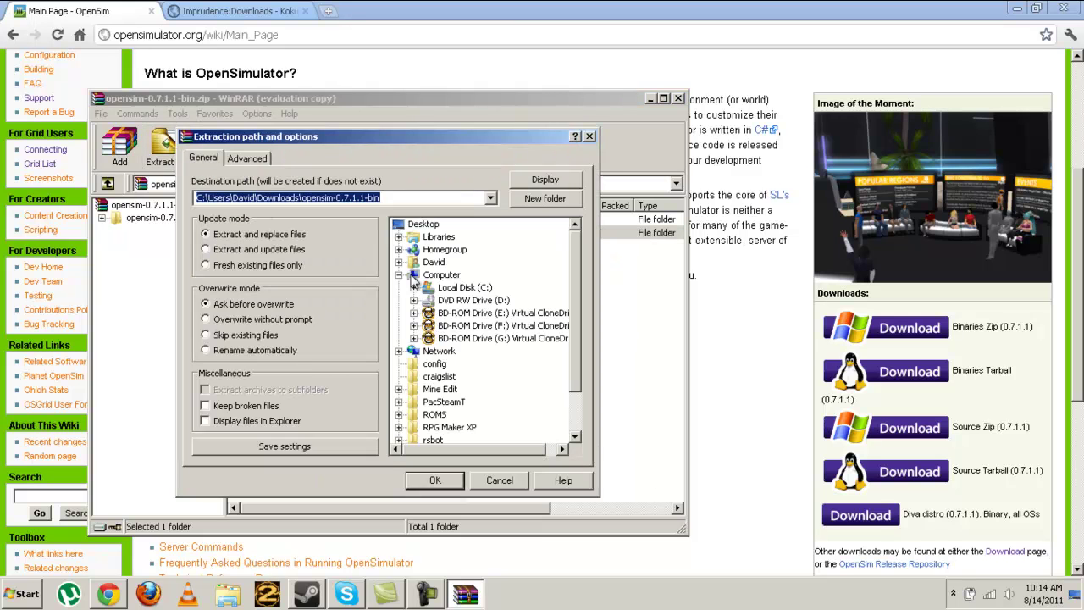
pyautogui.click(432, 289)
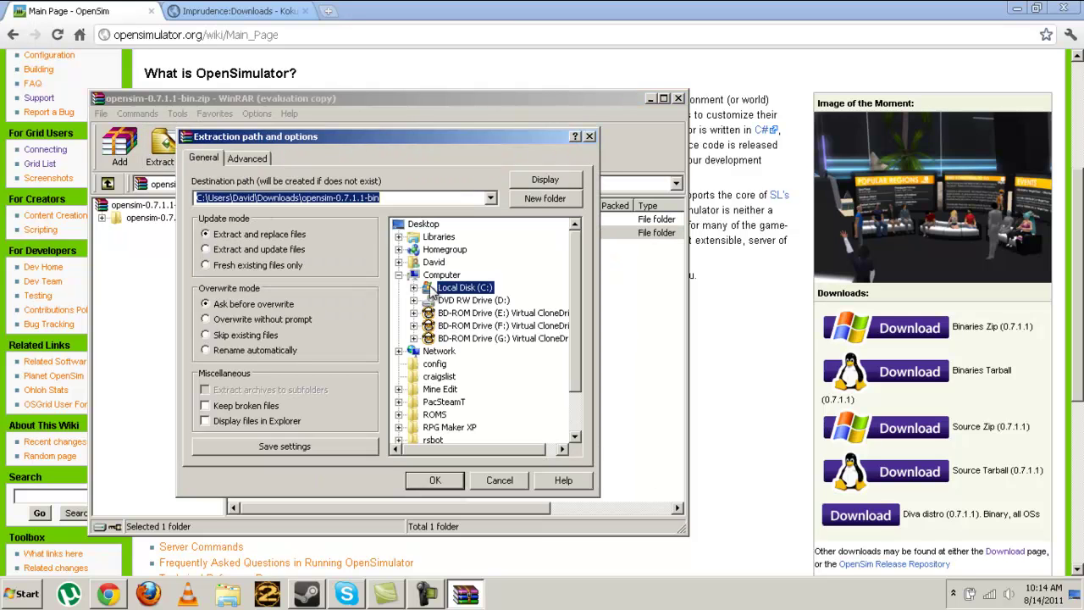
pyautogui.click(526, 204)
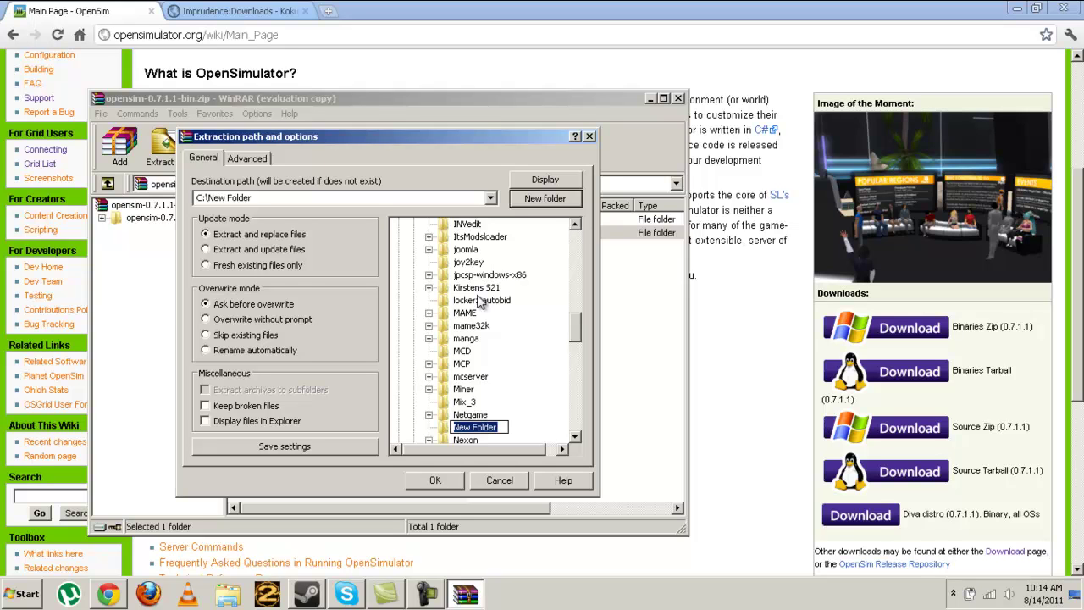
pyautogui.write('Tutorial')
pyautogui.press('Return')
pyautogui.press('Return')
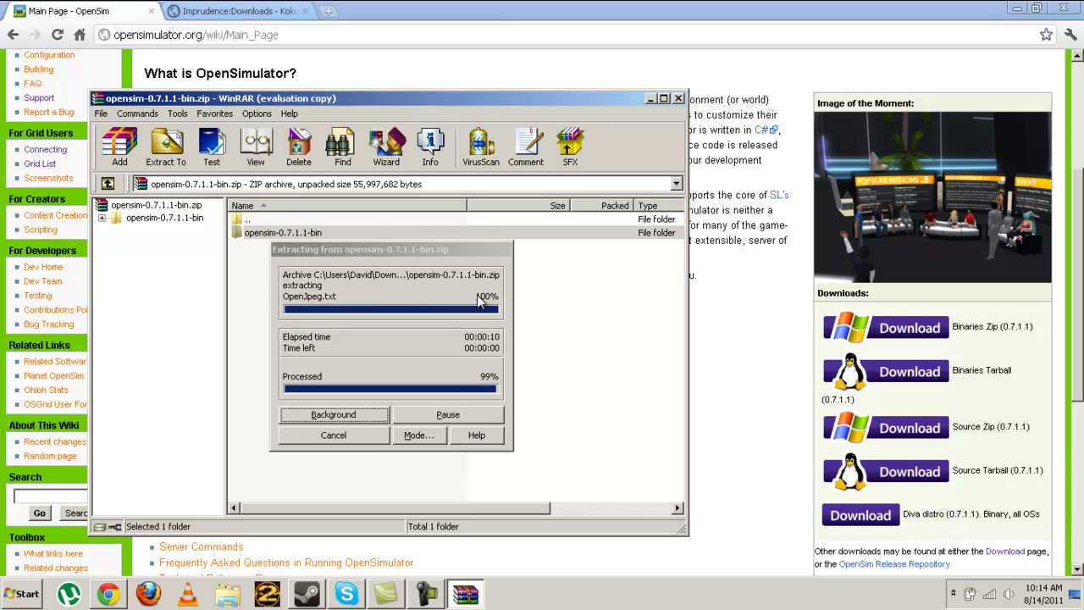
# Step: Close WinRAR and browse in Explorer to C:\Tutorial\opensim-0.7.1.1-bin
pyautogui.click(470, 320)
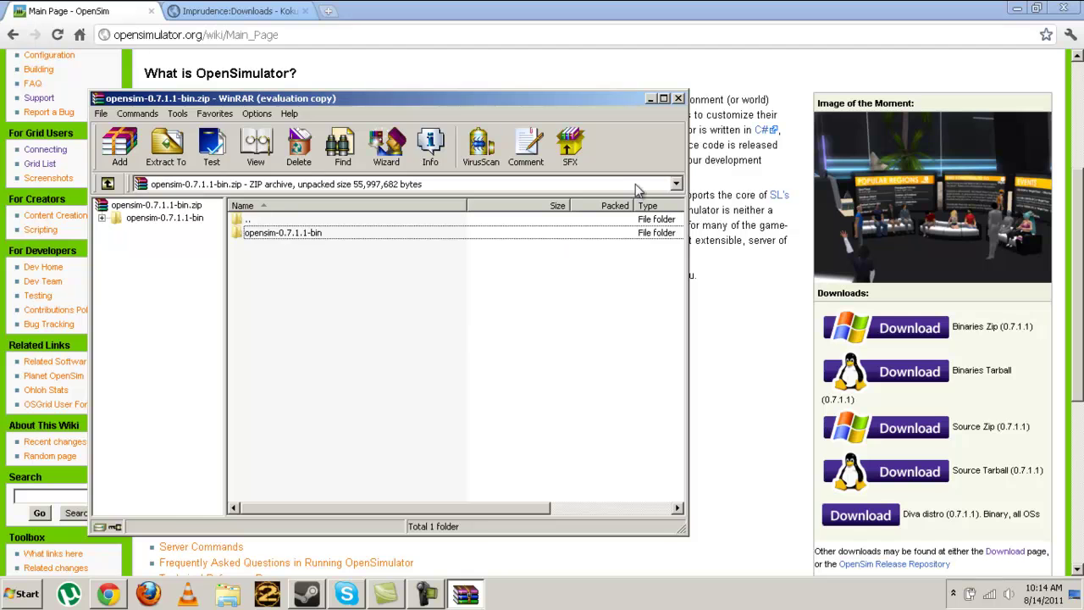
pyautogui.click(679, 98)
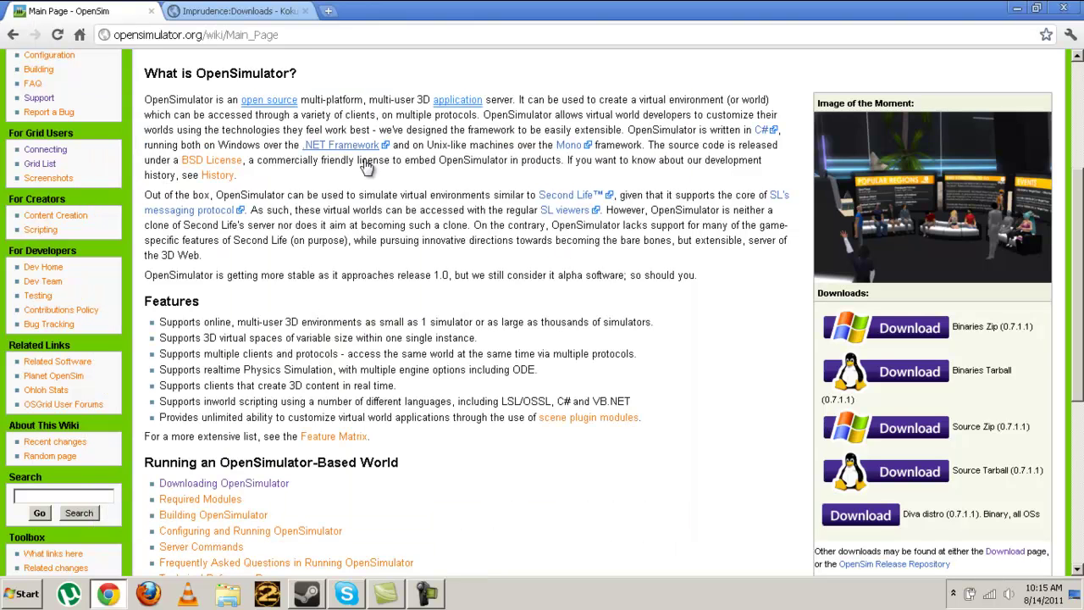
pyautogui.click(20, 593)
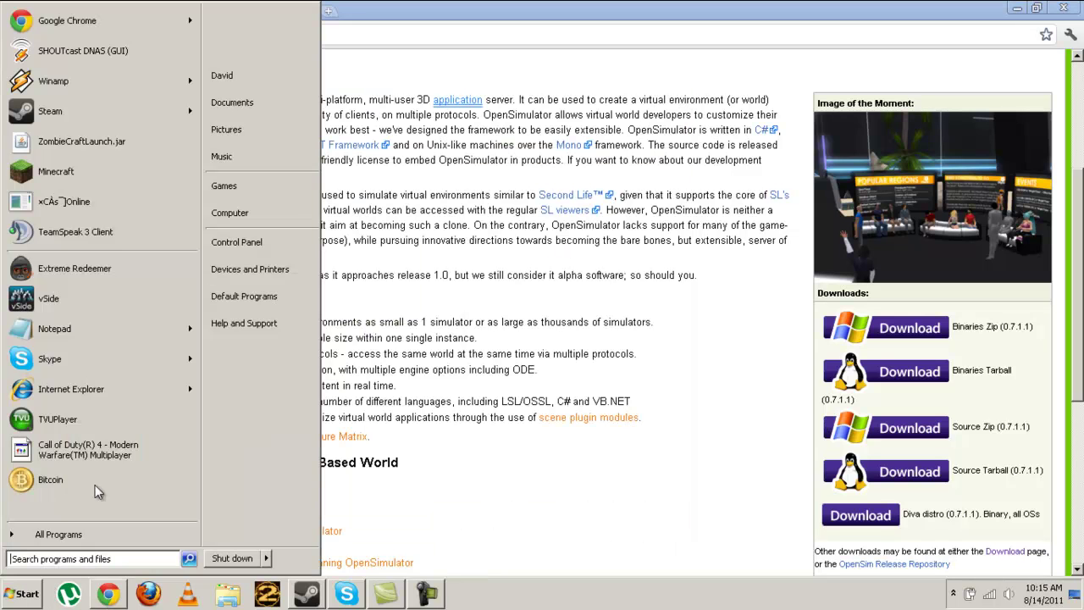
pyautogui.click(264, 213)
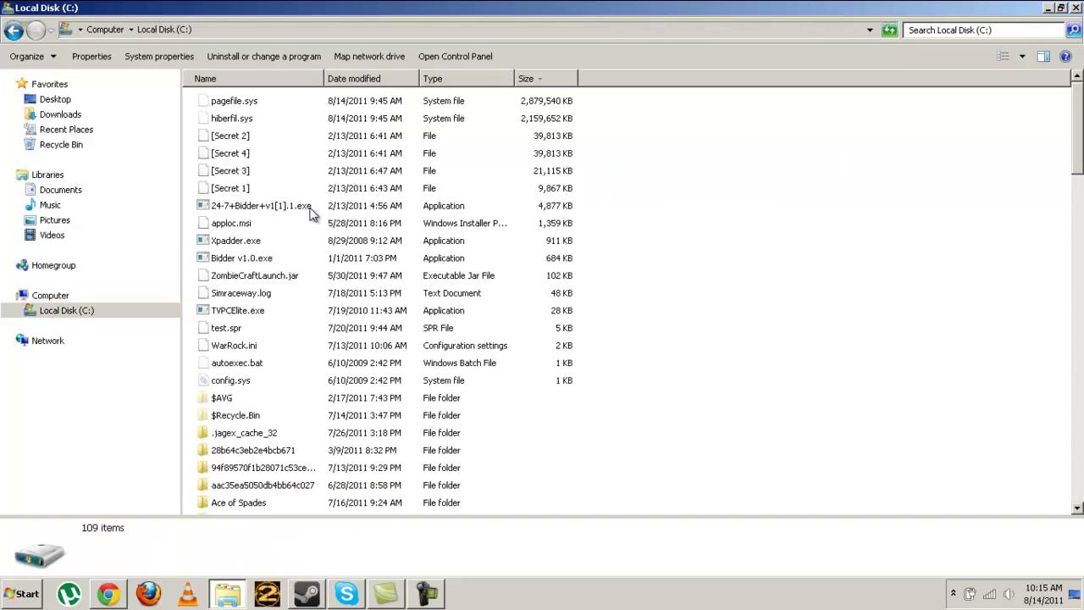
pyautogui.click(310, 210)
pyautogui.write('tu')
pyautogui.press('Return')
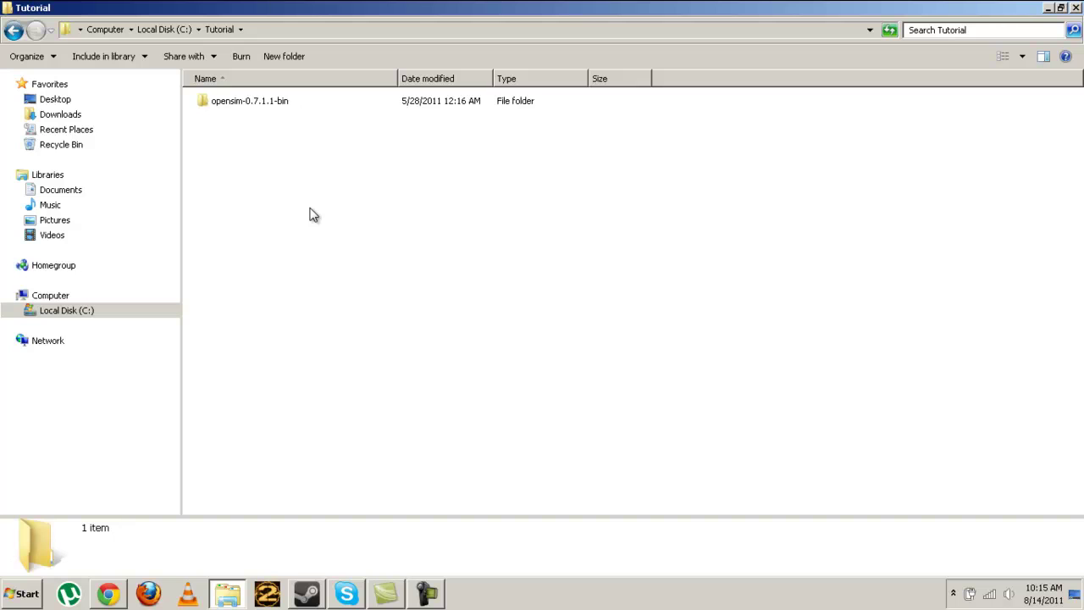
pyautogui.press('Down')
pyautogui.press('Return')
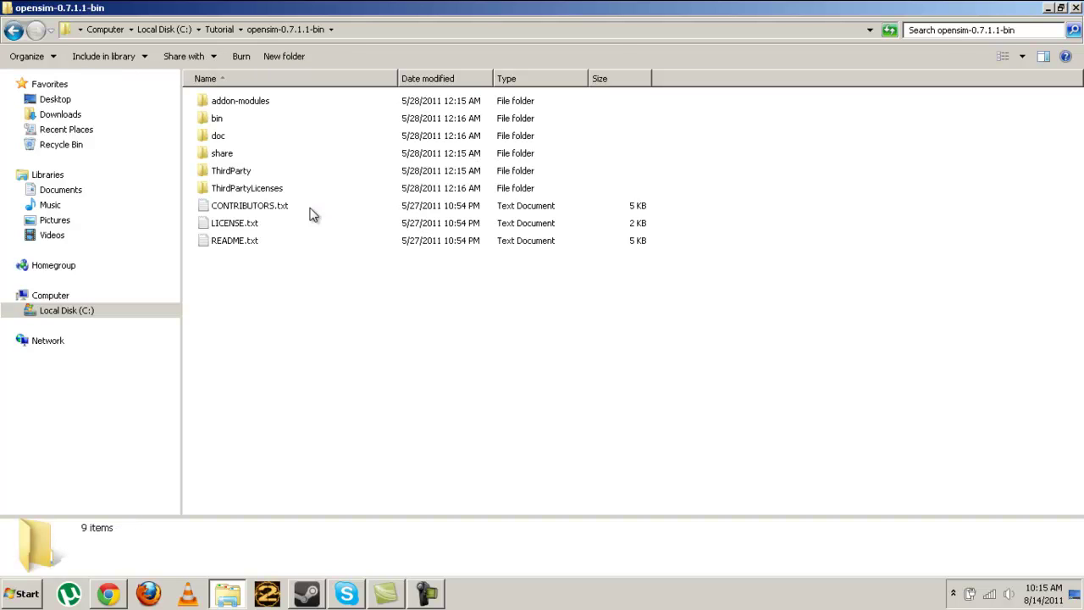
# Step: Open the bin folder and locate OpenSim.exe among its files
pyautogui.doubleClick(269, 118)
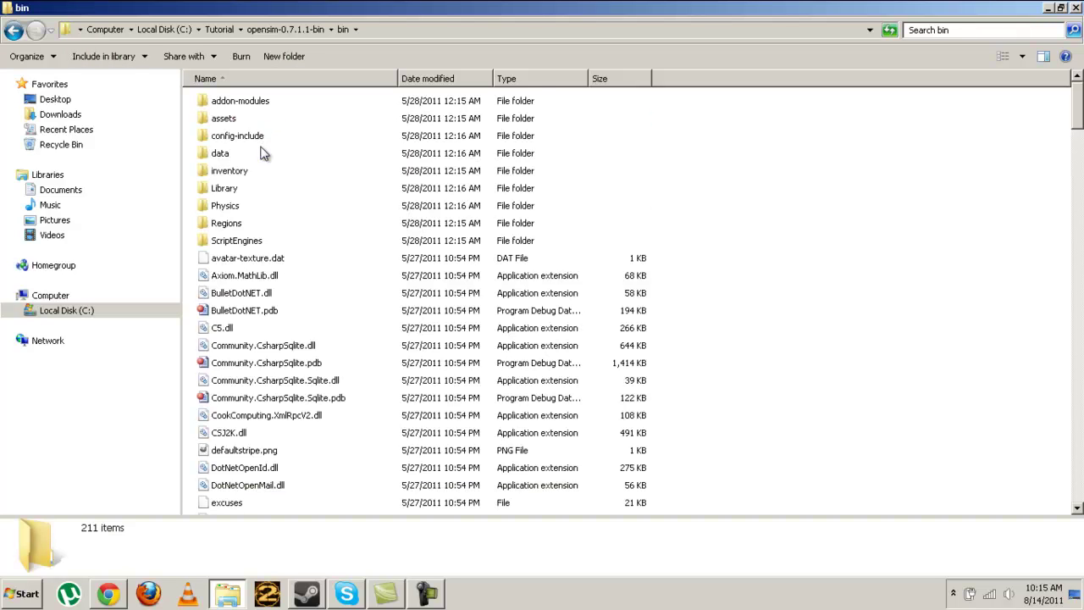
pyautogui.click(288, 29)
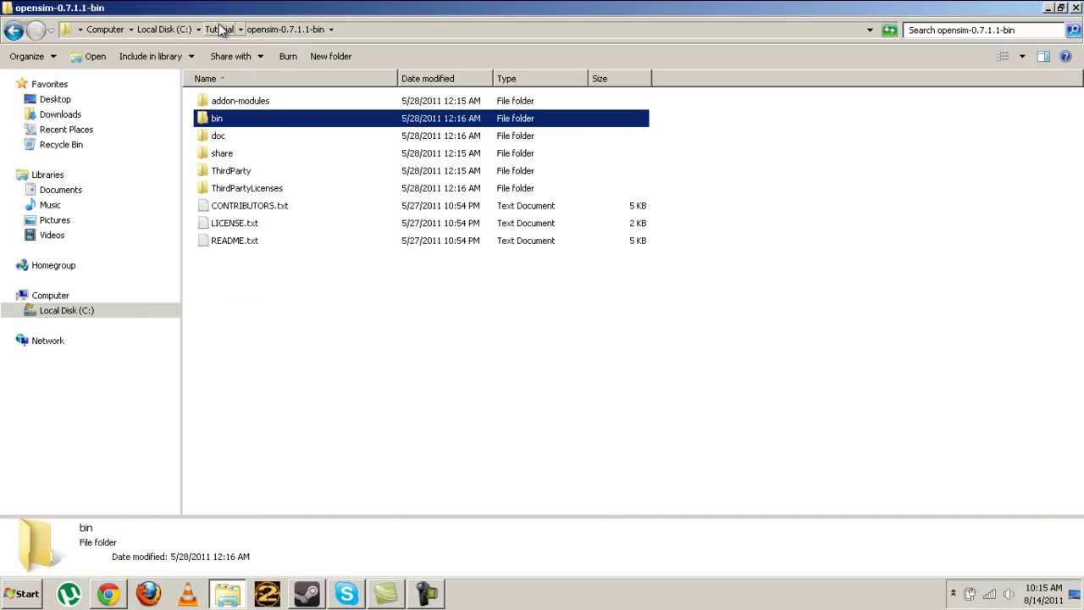
pyautogui.click(218, 29)
pyautogui.doubleClick(271, 101)
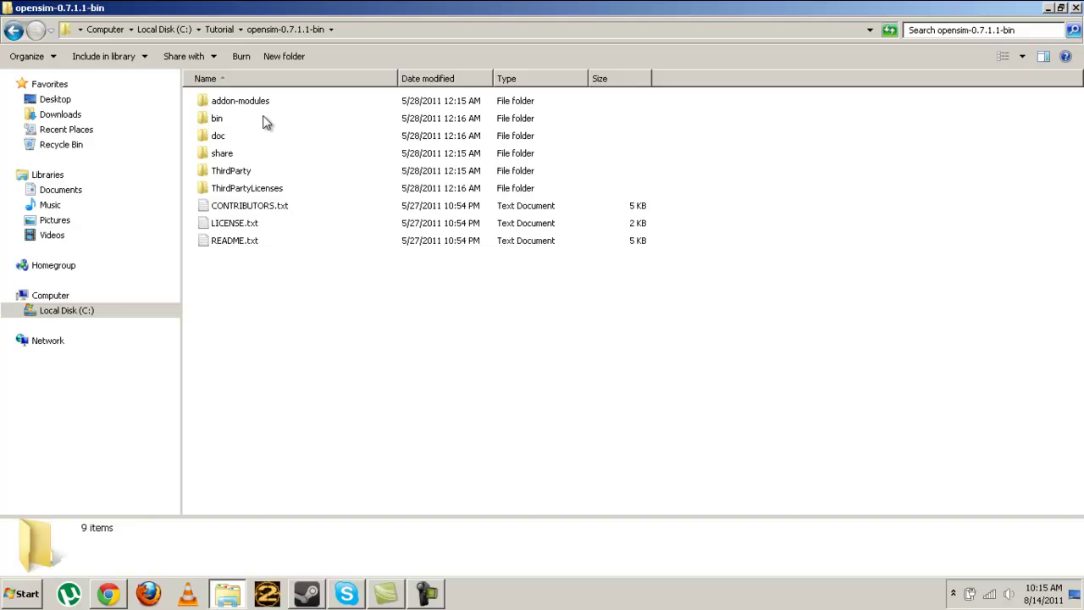
pyautogui.doubleClick(263, 119)
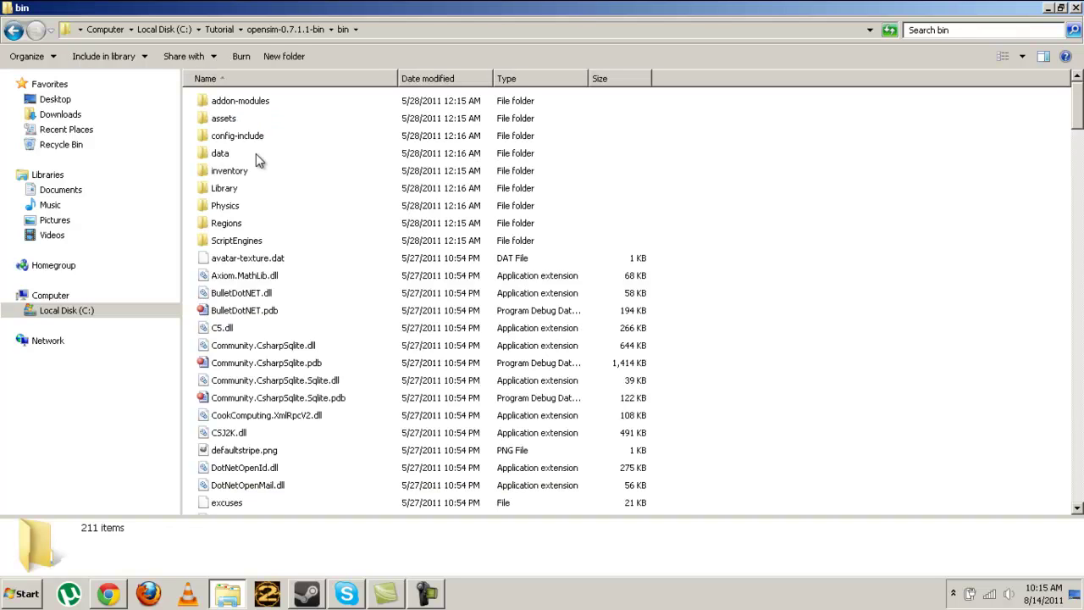
pyautogui.click(266, 214)
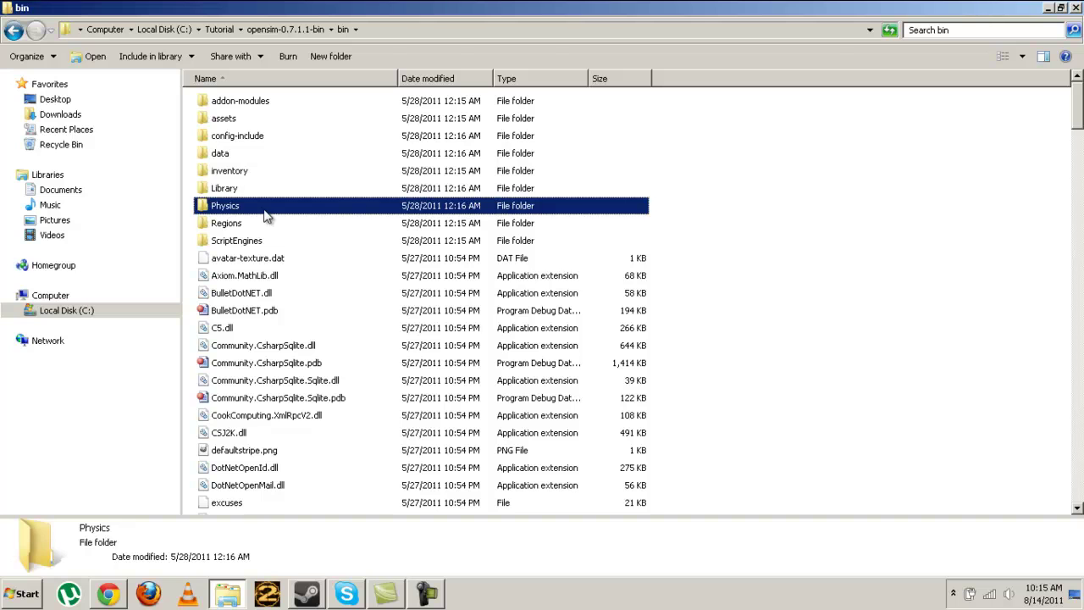
pyautogui.write('op')
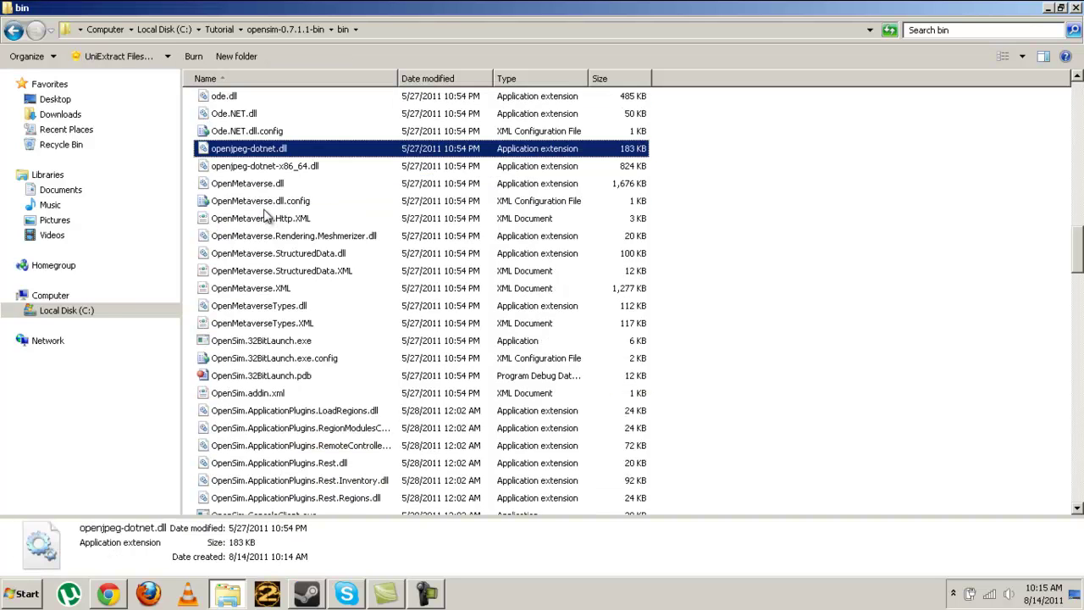
pyautogui.write('ens')
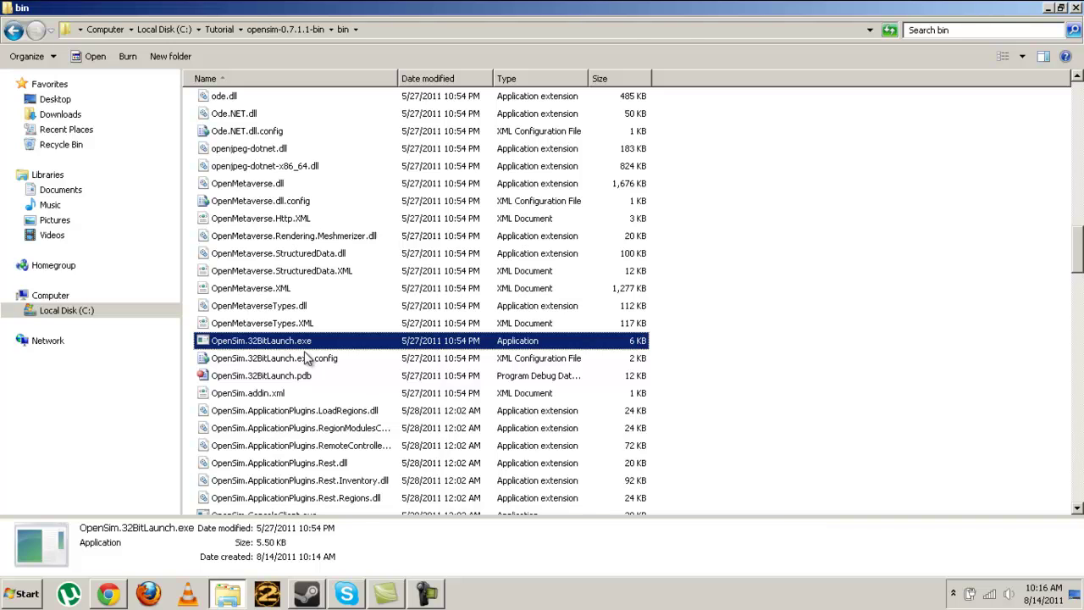
pyautogui.click(307, 359)
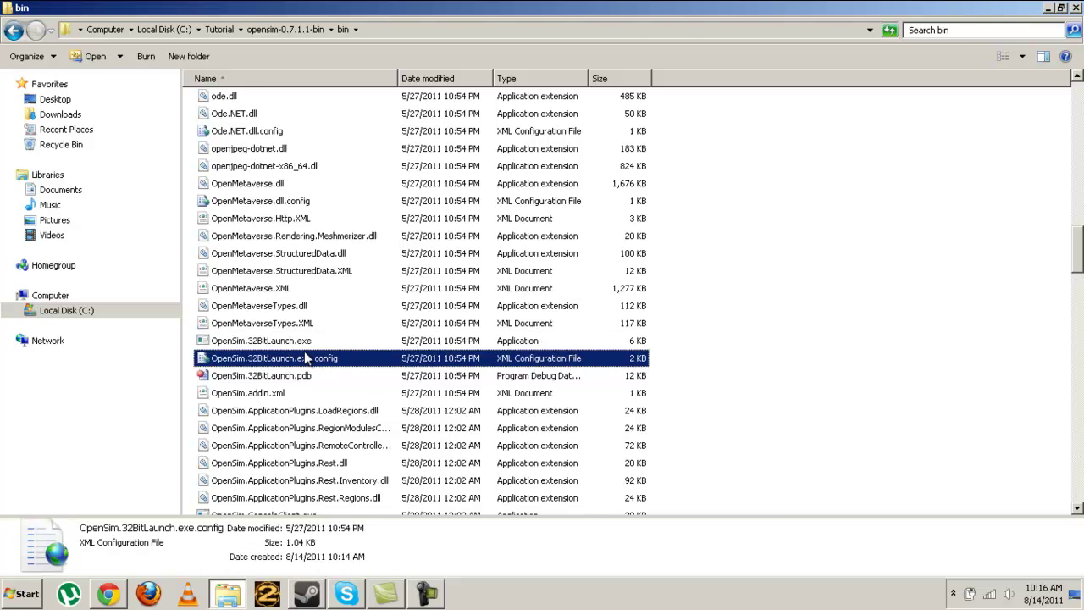
# Step: Launch OpenSim.exe to start the server console
pyautogui.write('opensim.exe')
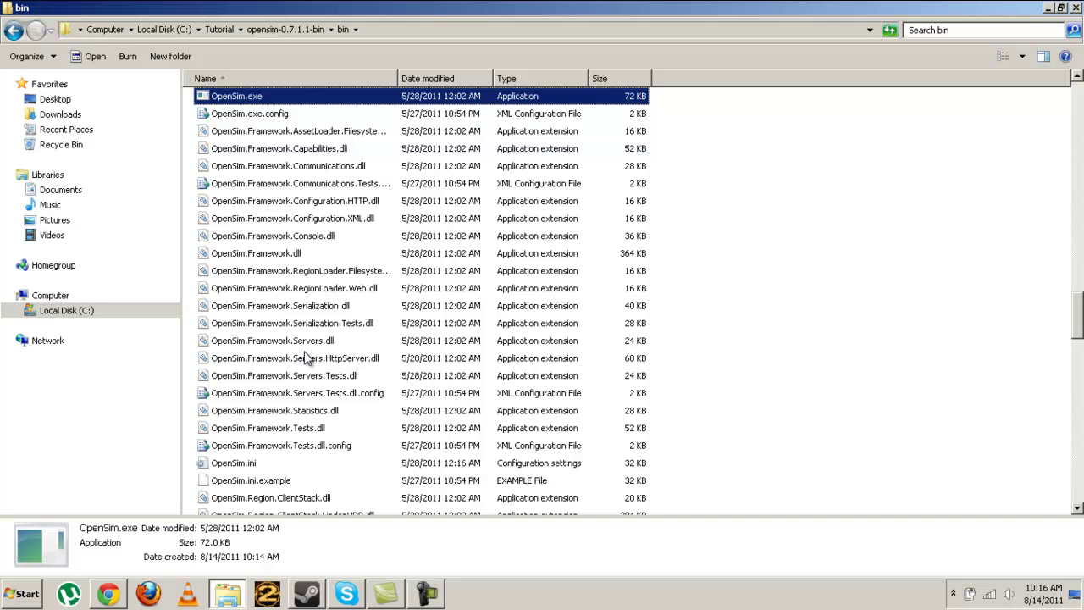
pyautogui.press('Return')
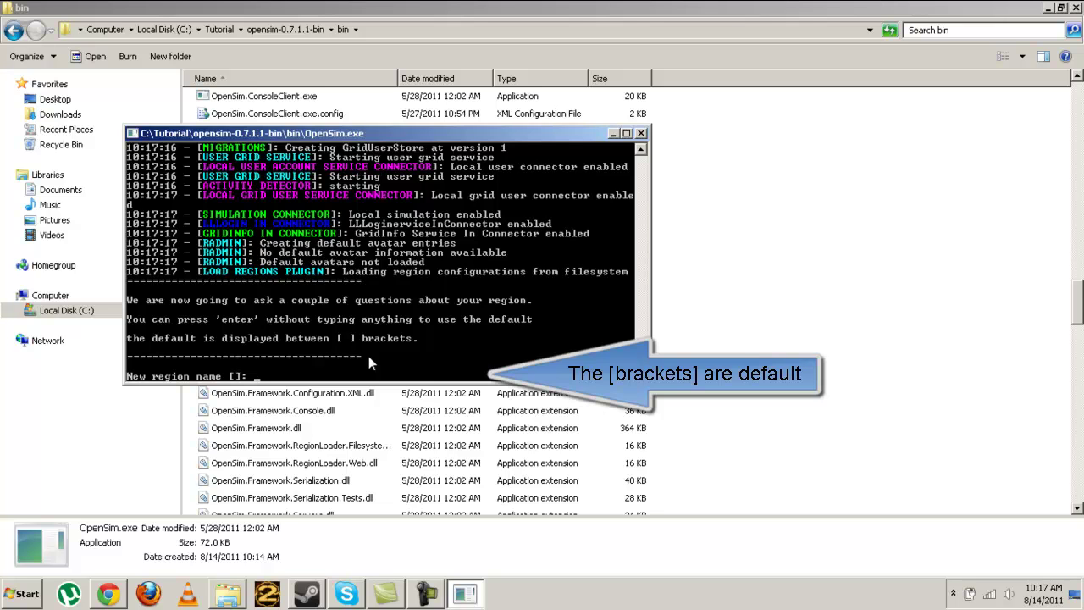
# Step: Name the region 'tutorial island' with internal port 9005, accepting all other defaults
pyautogui.write('tutorial')
pyautogui.write(' island')
pyautogui.press('Return')
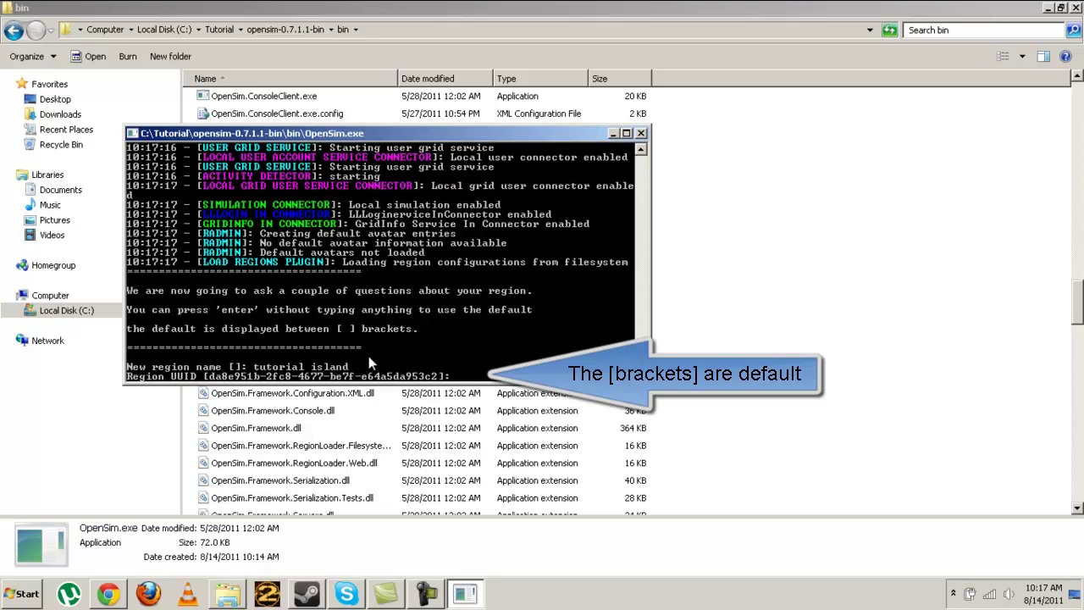
pyautogui.press('Return')
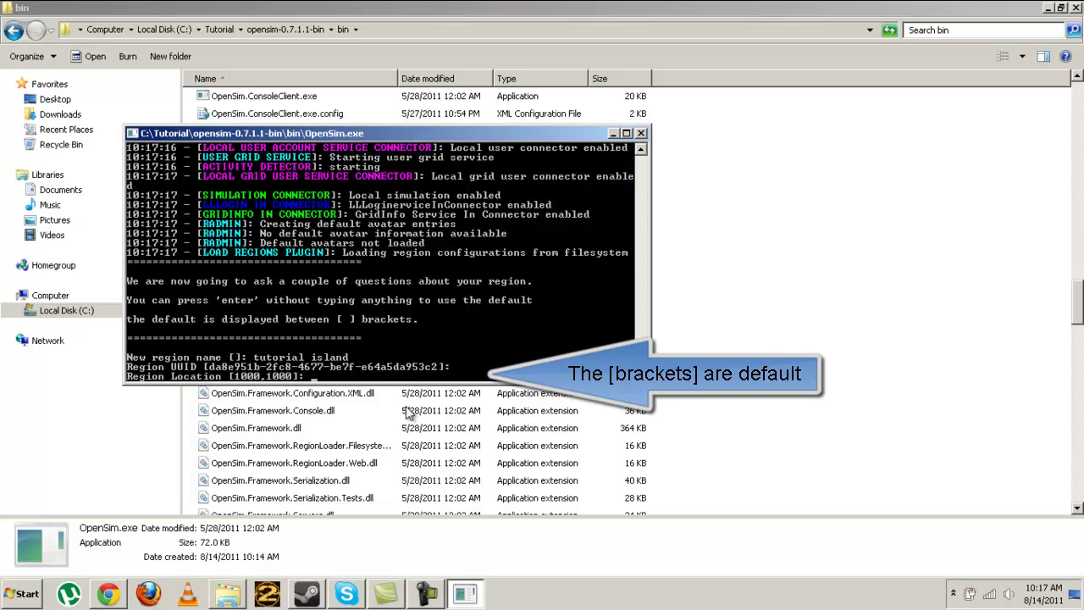
pyautogui.press('Return')
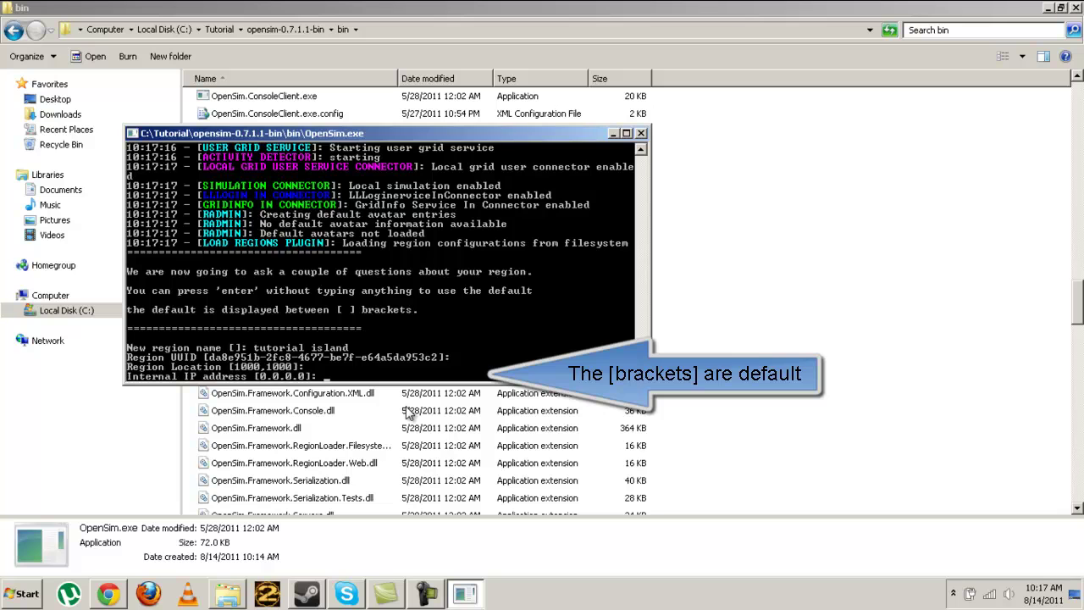
pyautogui.press('Return')
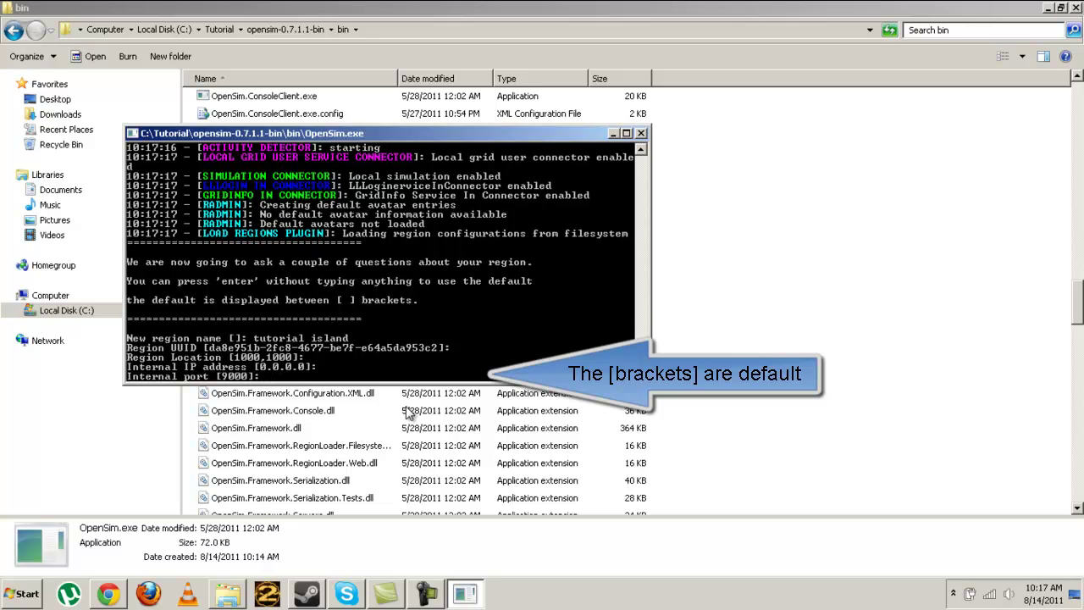
pyautogui.write('9005')
pyautogui.press('Return')
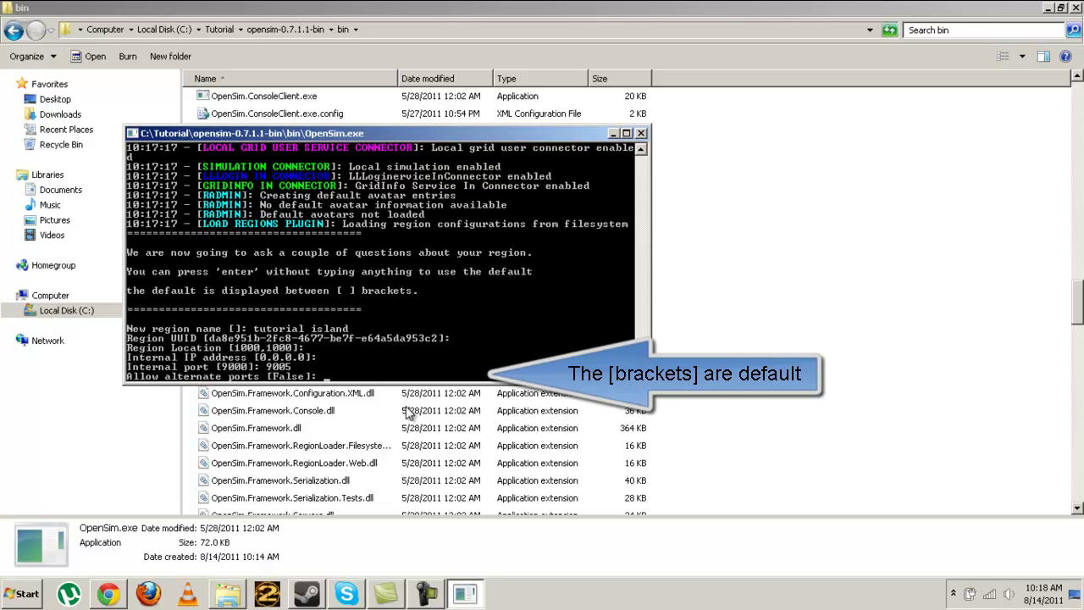
pyautogui.press('Return')
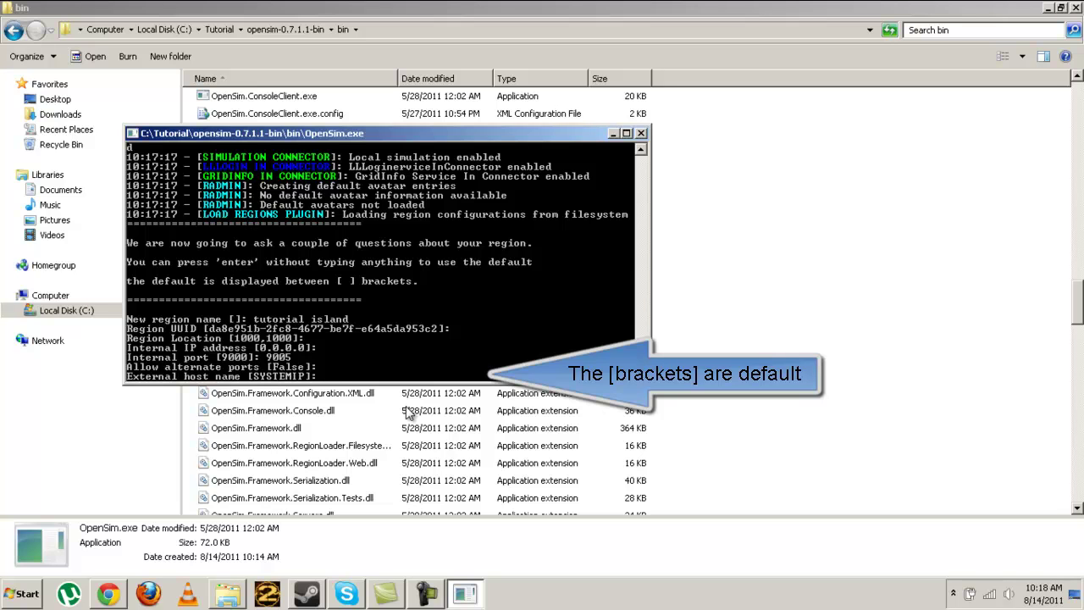
pyautogui.press('Return')
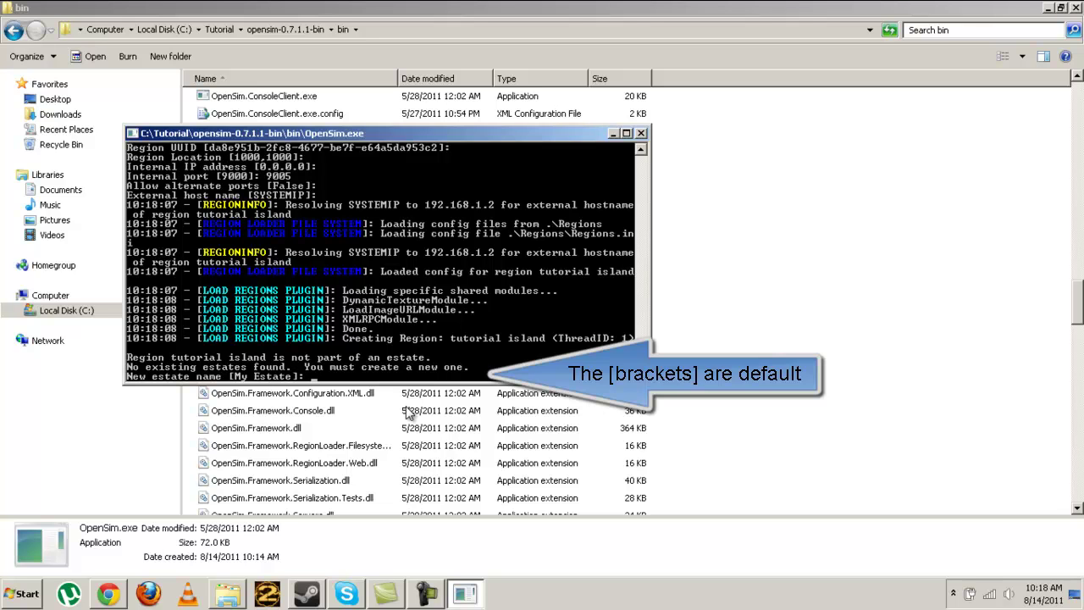
# Step: Create estate 'tutorial estate' owned by 'tutorial dude', with a password and blank email
pyautogui.write('tutorial estate')
pyautogui.press('Return')
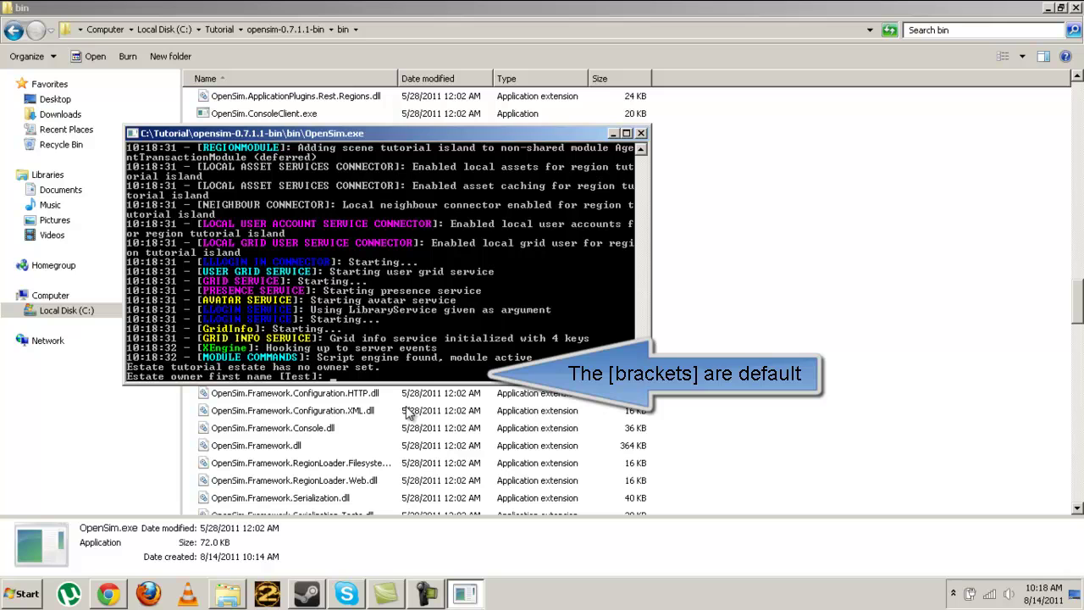
pyautogui.write('tutorial')
pyautogui.press('Return')
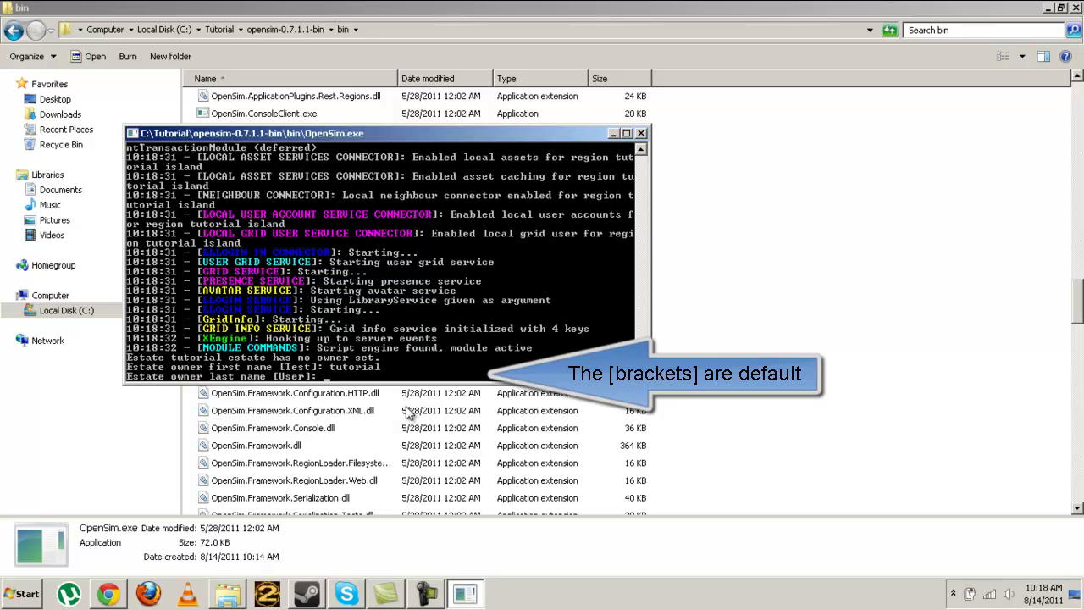
pyautogui.write('dude')
pyautogui.press('Return')
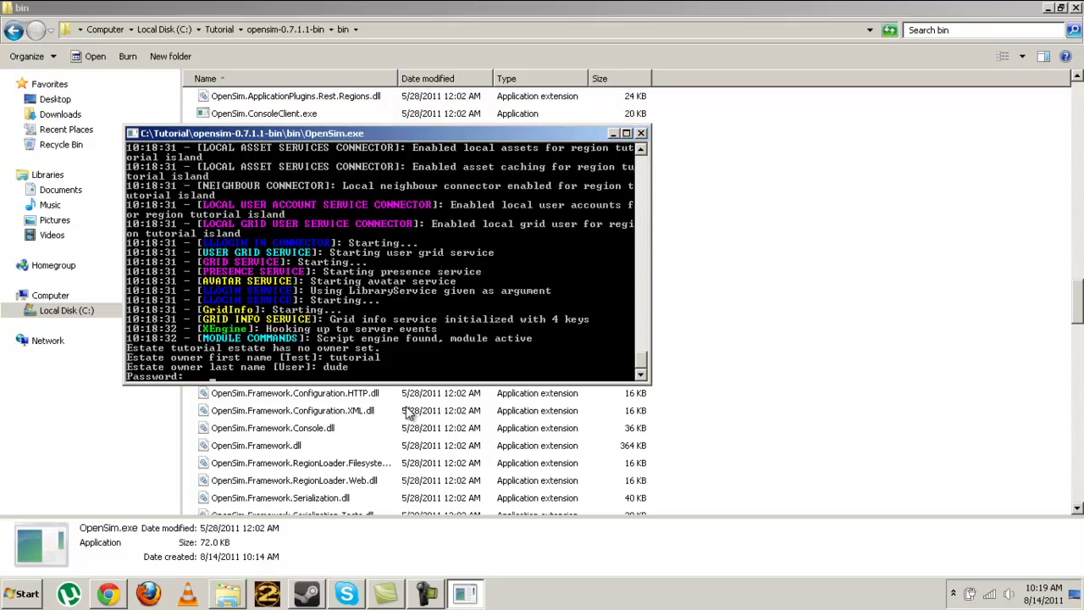
pyautogui.press('Return')
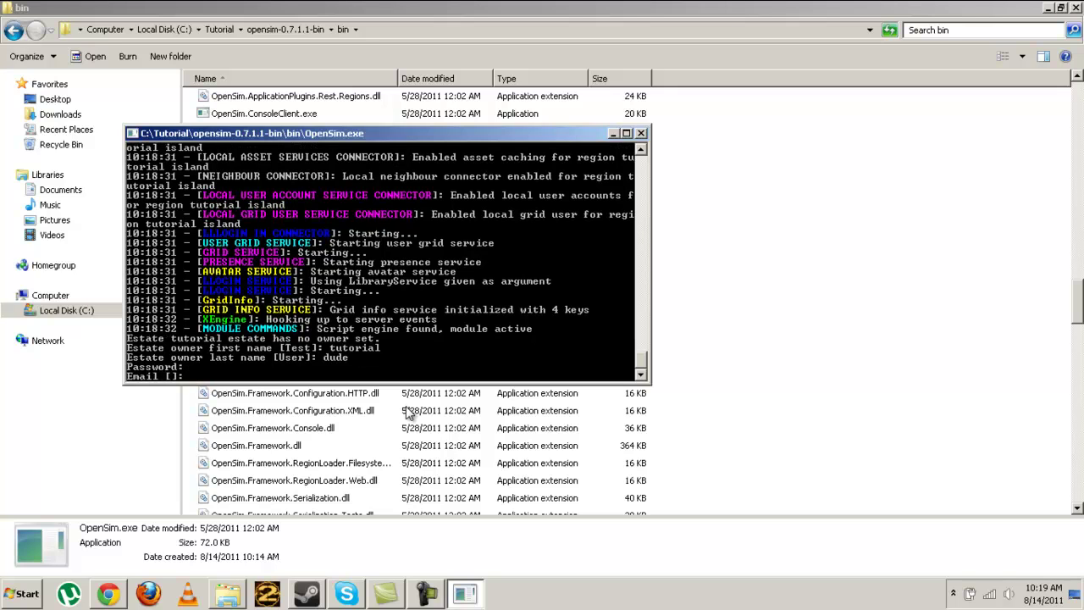
pyautogui.press('Return')
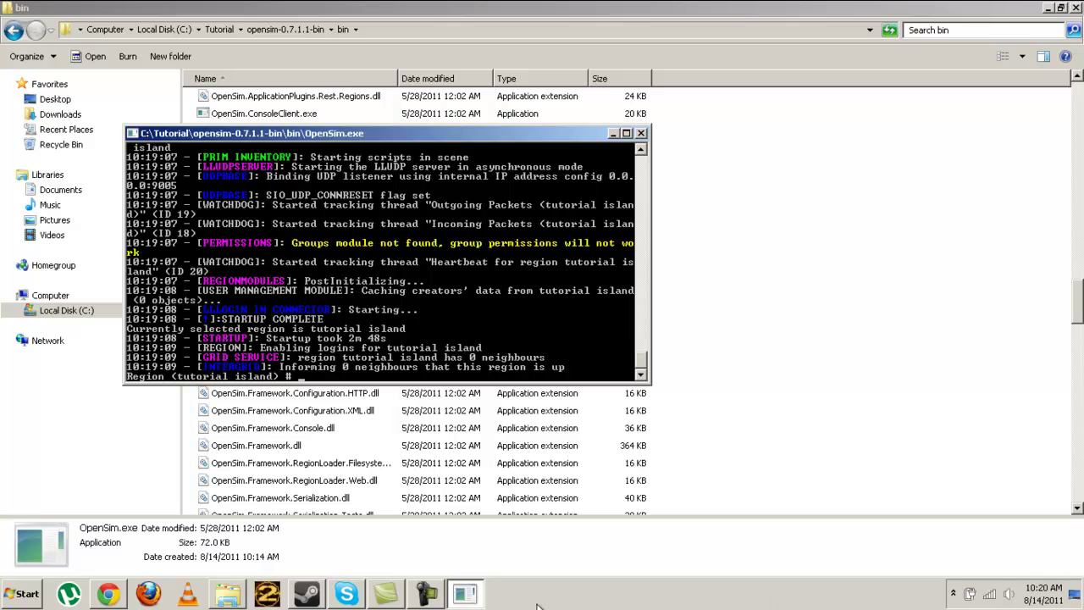
# Step: Switch between the OpenSim console and the bin folder window, leaving Explorer in front
pyautogui.click(954, 594)
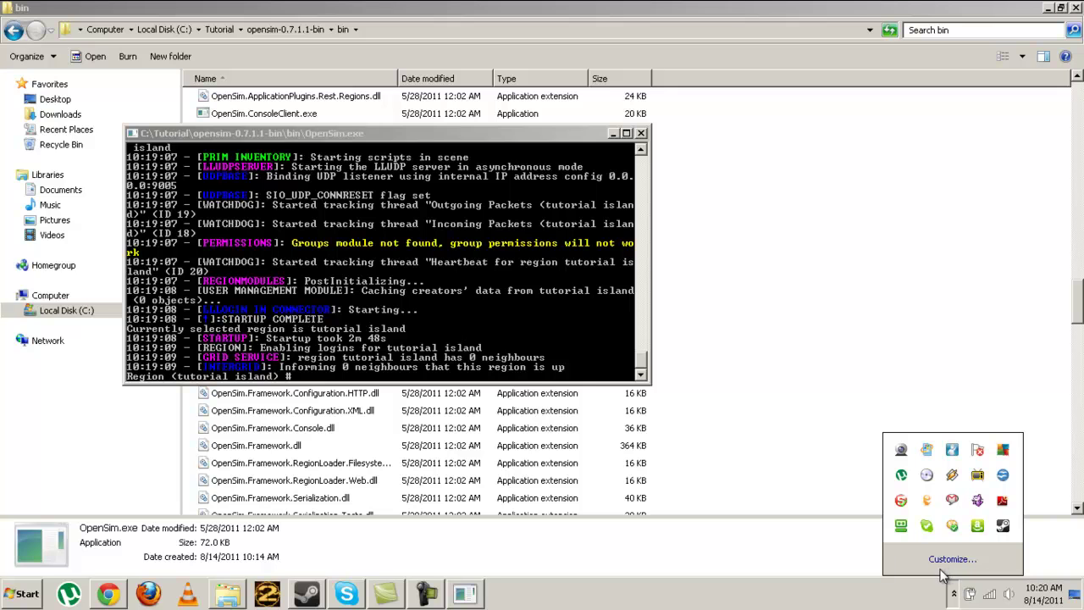
pyautogui.click(737, 510)
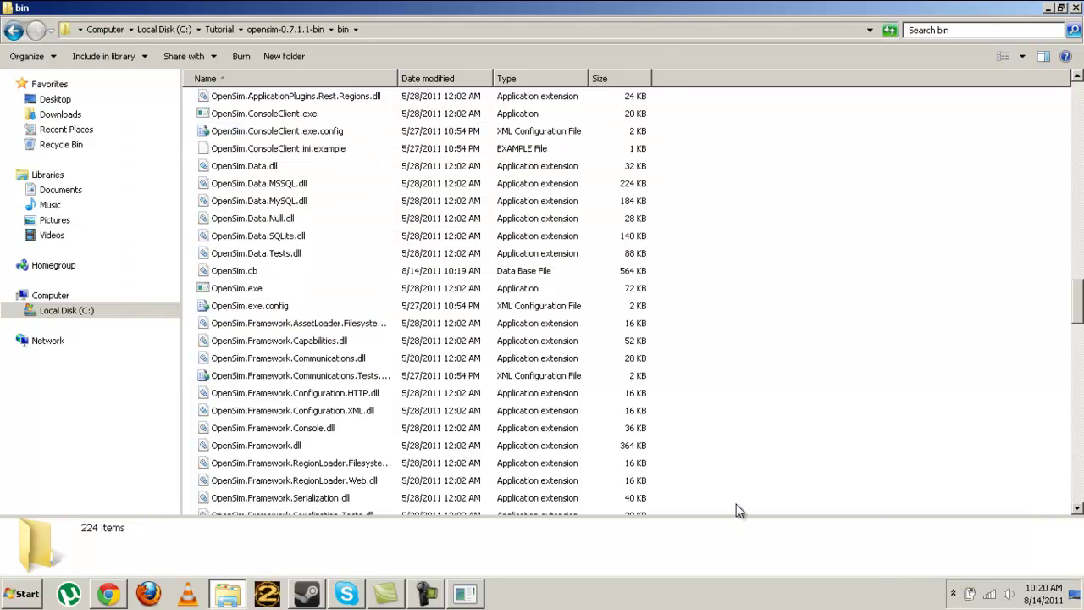
pyautogui.hotkey('alt', 'Tab')
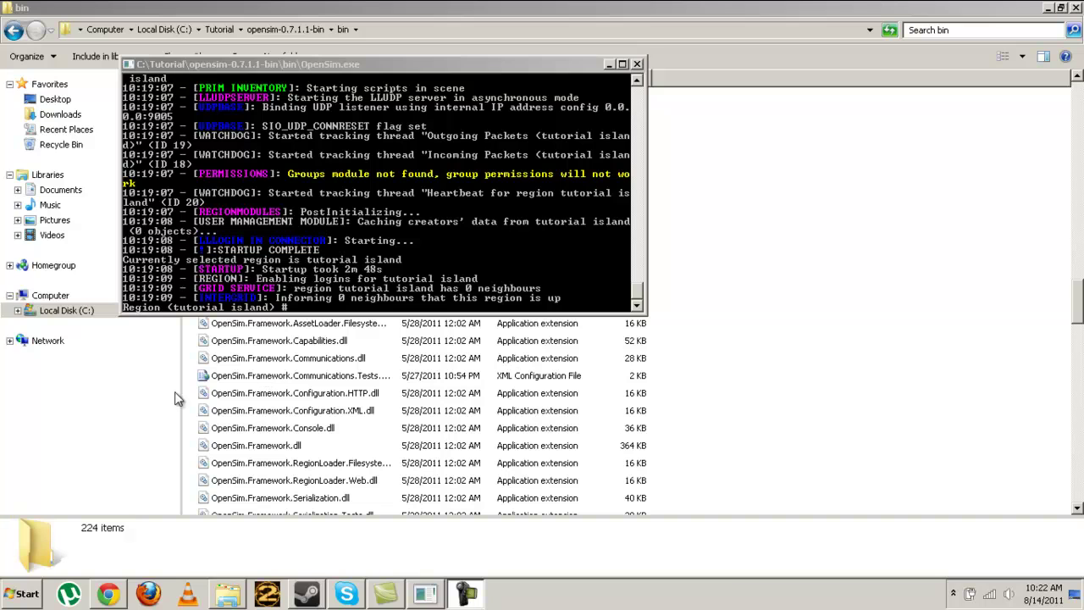
pyautogui.click(141, 312)
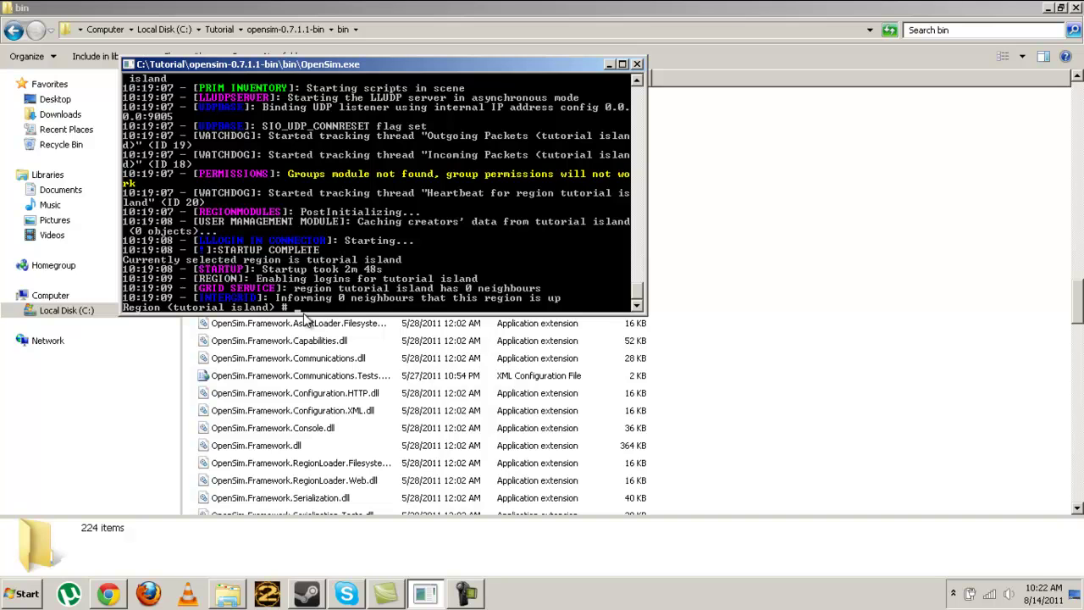
pyautogui.click(775, 276)
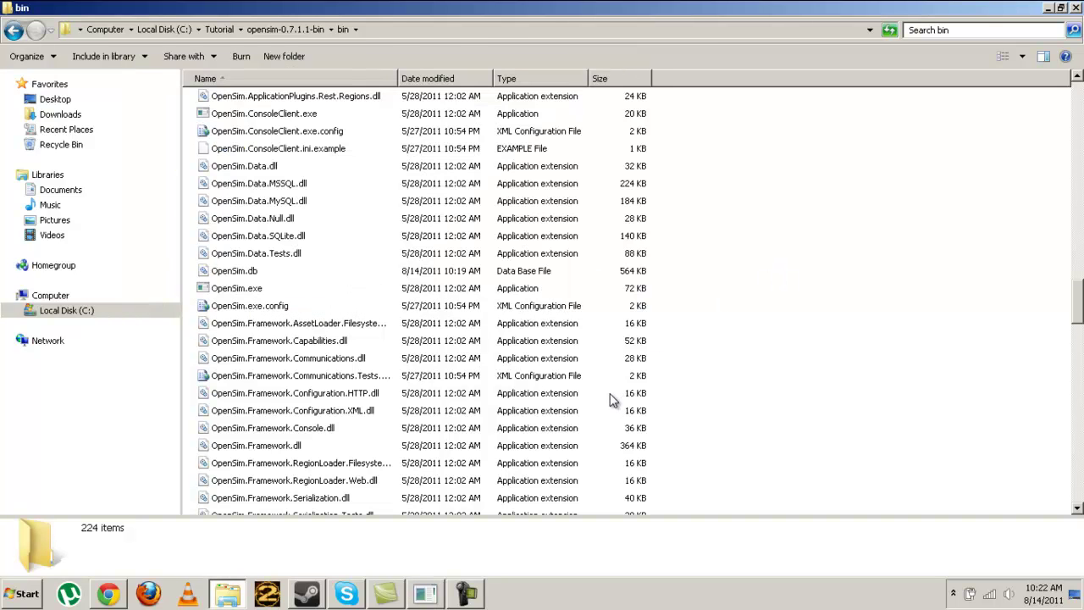